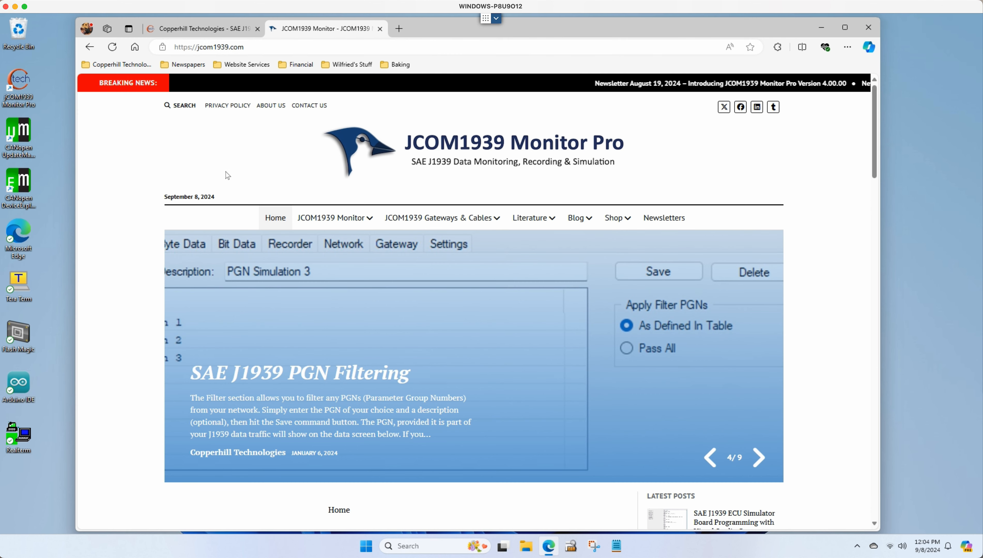
# Minimize the website's browser window, launch JCOM1939 Monitor Pro from the desktop and place its window near the desktop icons
pyautogui.moveTo(413, 221)
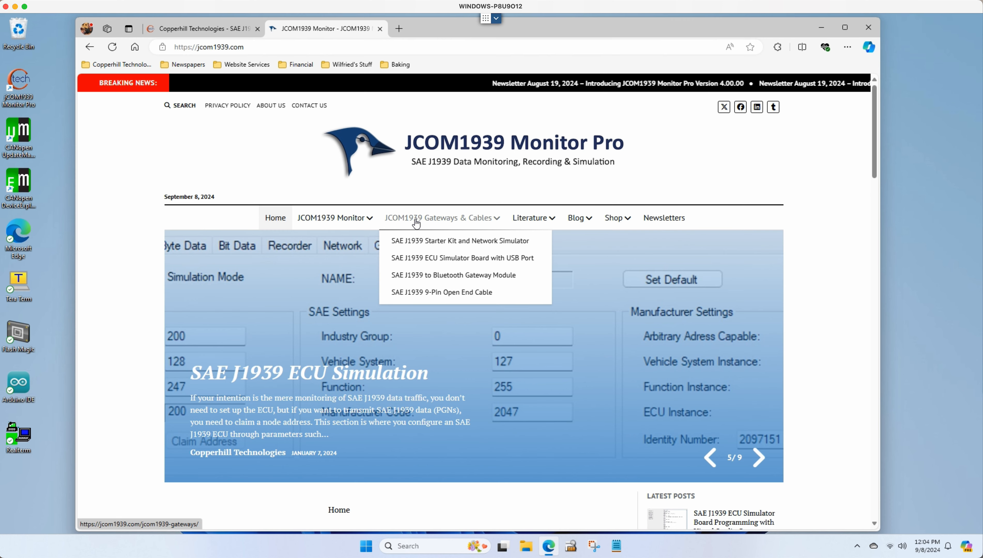
pyautogui.moveTo(600, 226)
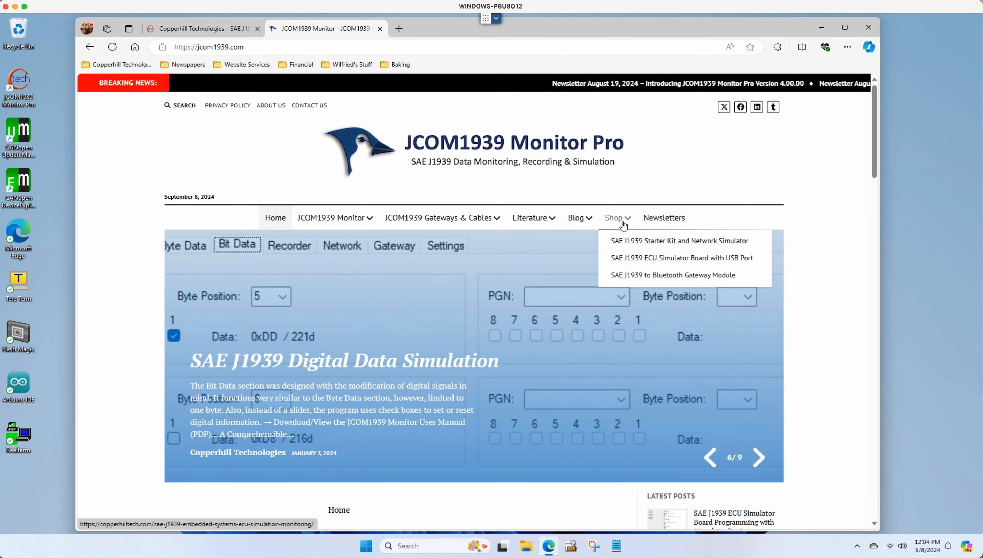
pyautogui.click(821, 28)
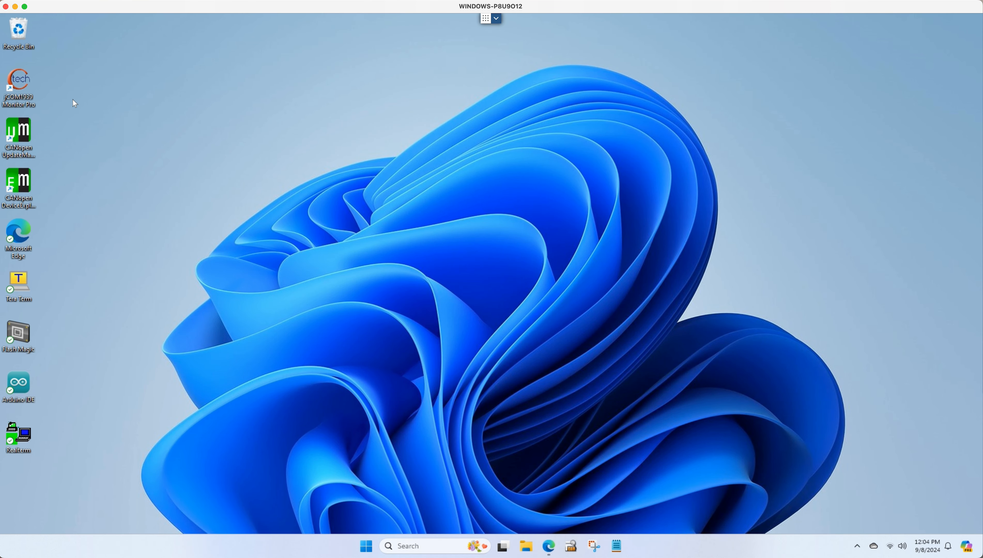
pyautogui.doubleClick(23, 93)
pyautogui.moveTo(202, 61); pyautogui.dragTo(201, 29)
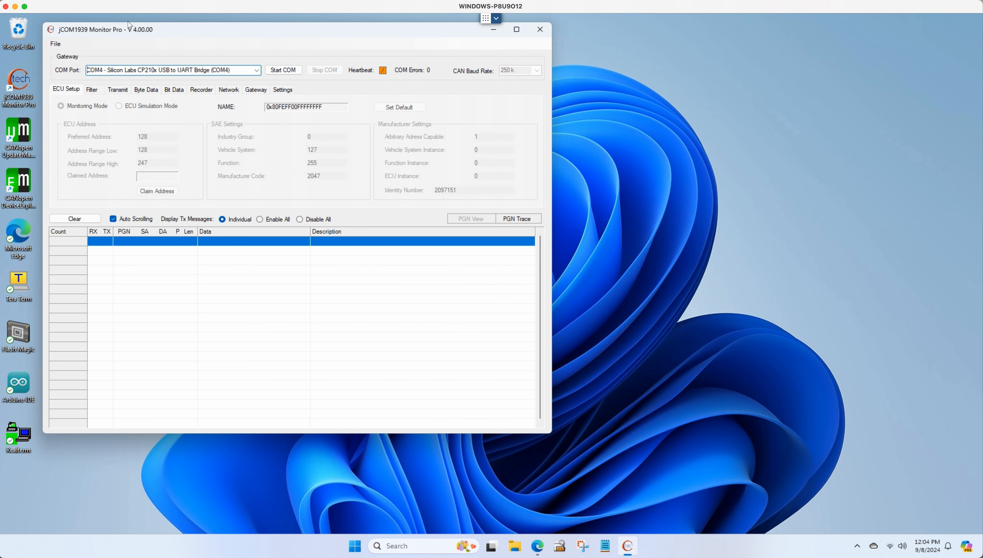
pyautogui.moveTo(122, 30); pyautogui.dragTo(135, 45)
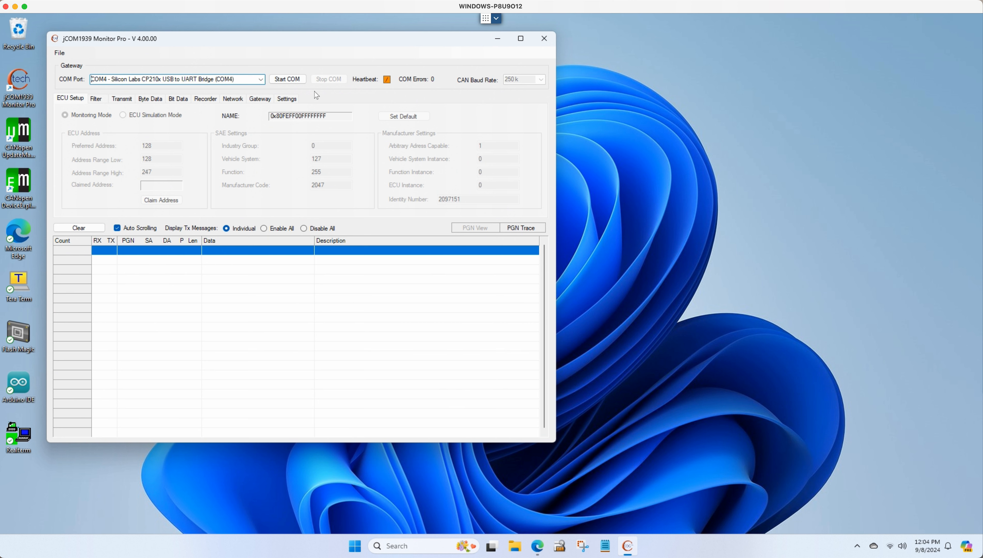
# Start communication on COM4 - Silicon Labs CP210x USB to UART Bridge and set the PGN filter to Pass All
pyautogui.click(261, 80)
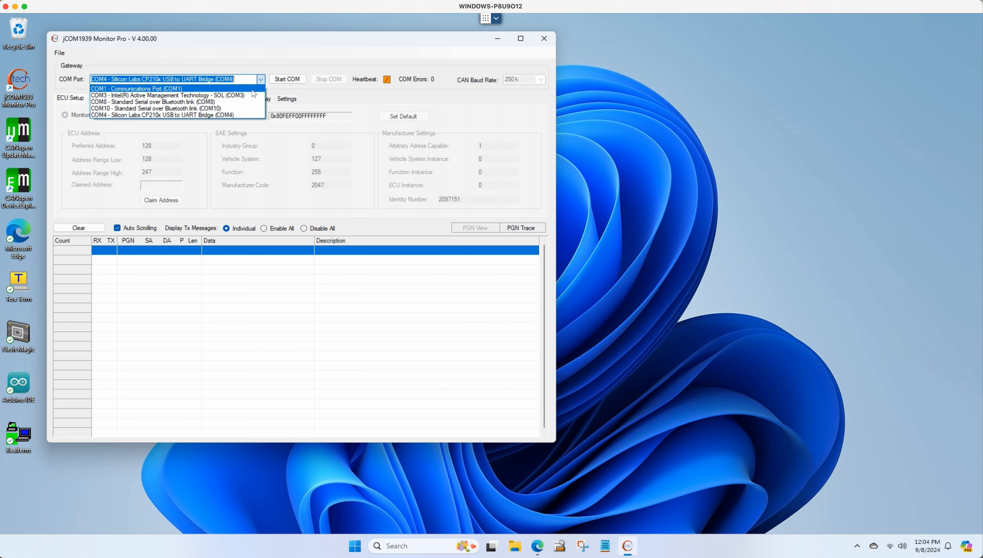
pyautogui.click(241, 115)
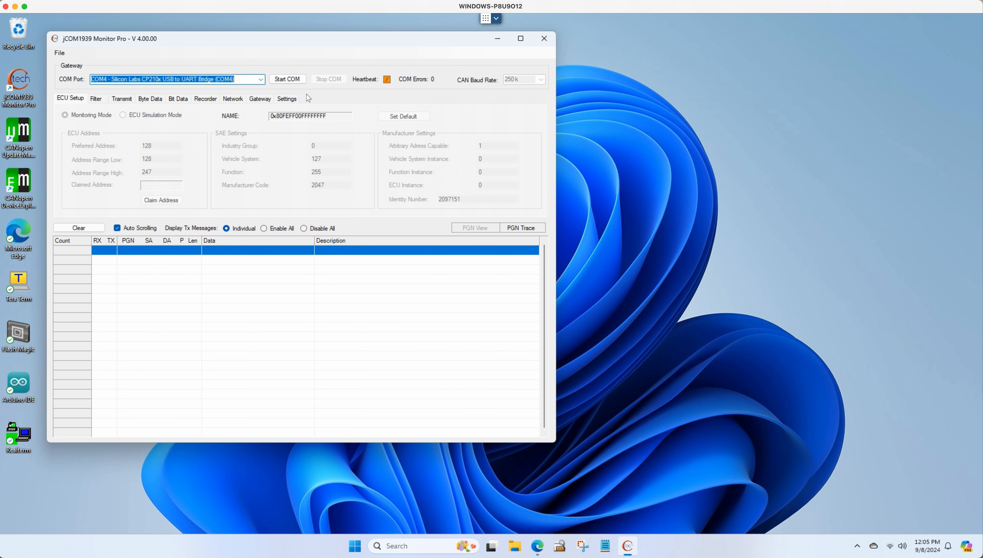
pyautogui.click(288, 79)
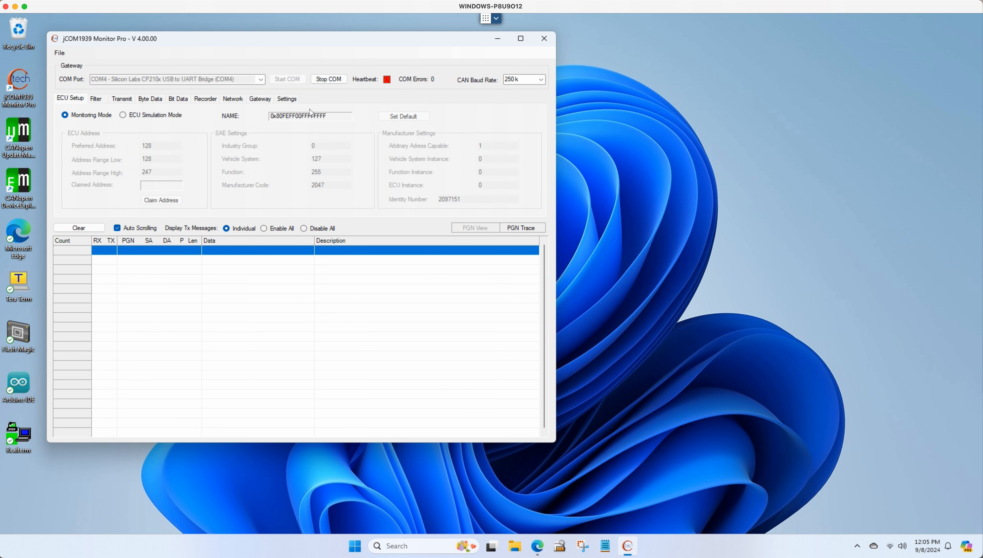
pyautogui.click(102, 99)
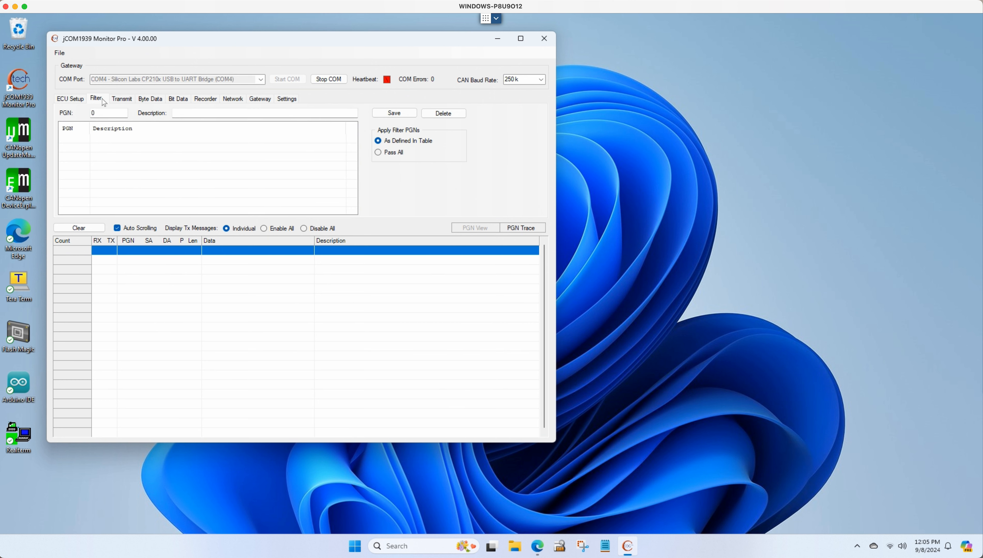
pyautogui.click(391, 156)
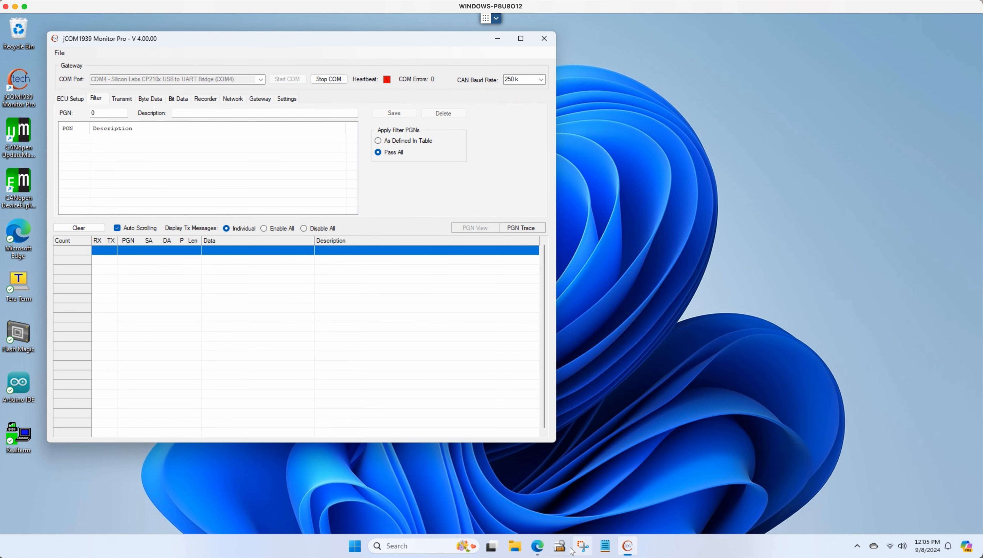
# Open PCAN-View and connect to PCAN-USB Pro FD Channel 1 at 250 kbit/s with the extended 29-bit acceptance filter
pyautogui.click(560, 547)
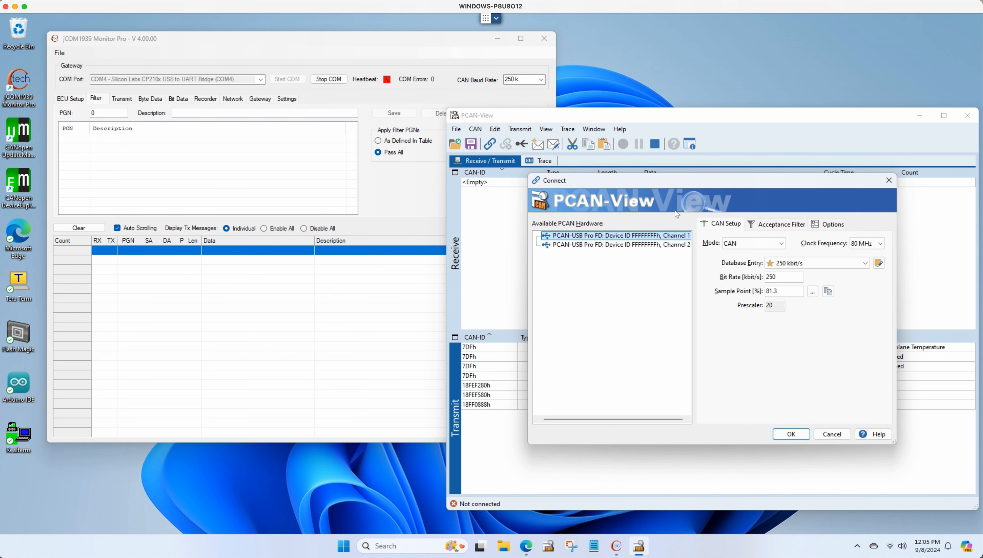
pyautogui.click(773, 226)
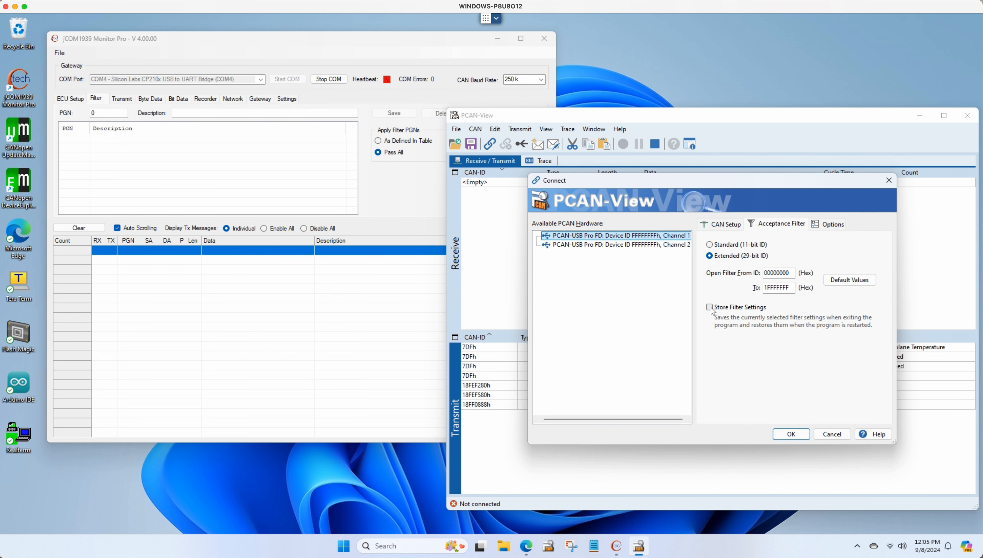
pyautogui.click(791, 434)
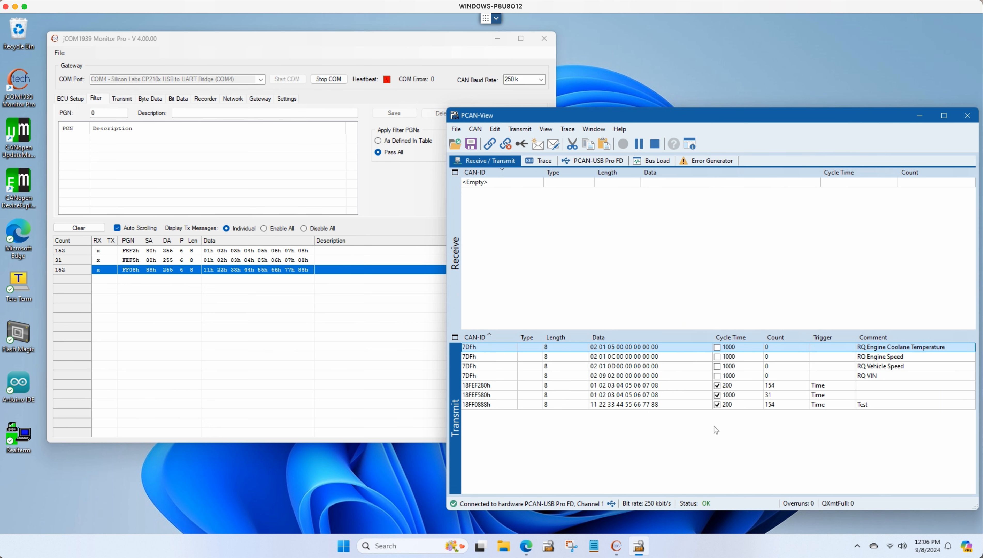
# In JCOM1939 Monitor Pro, view the incoming traffic as a PGN trace, then return to the PGN view
pyautogui.click(333, 39)
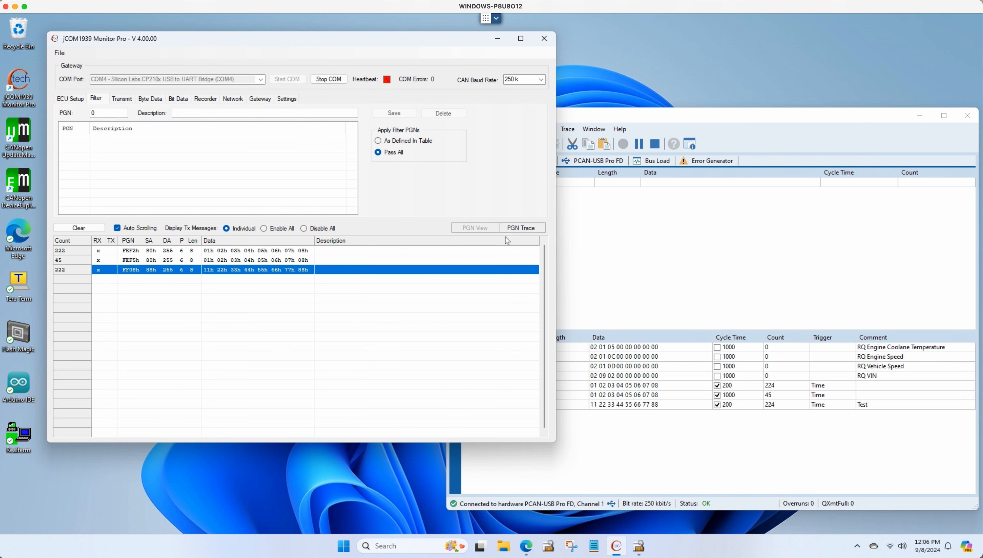
pyautogui.click(516, 229)
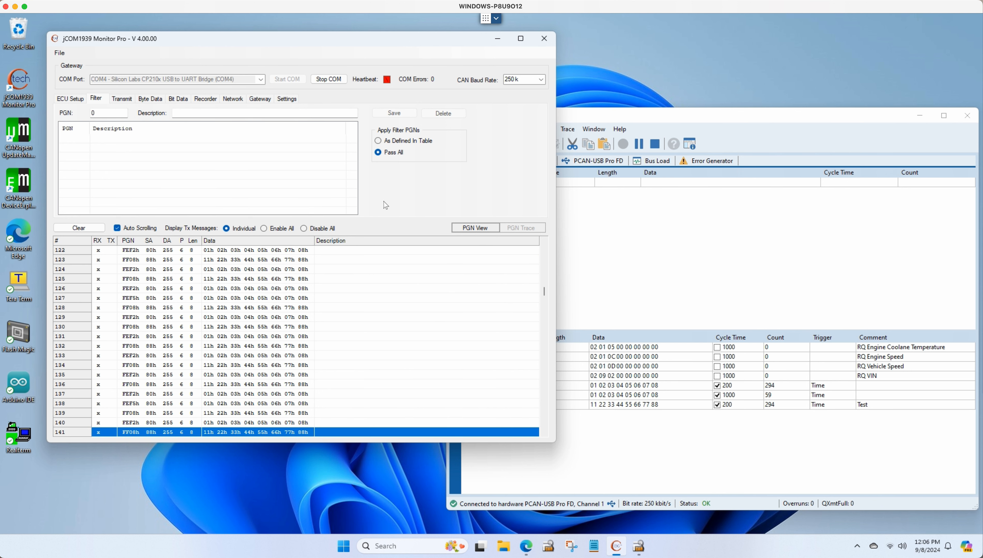
pyautogui.click(476, 228)
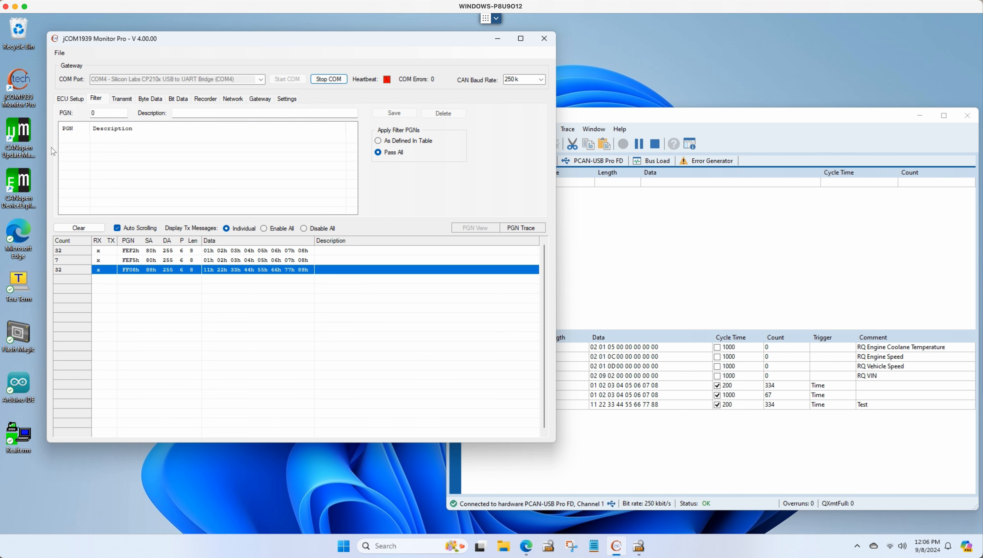
# Enable ECU Simulation Mode, claim preferred address 129, and bring up PCAN-View to check the address claim message
pyautogui.click(75, 101)
pyautogui.click(145, 117)
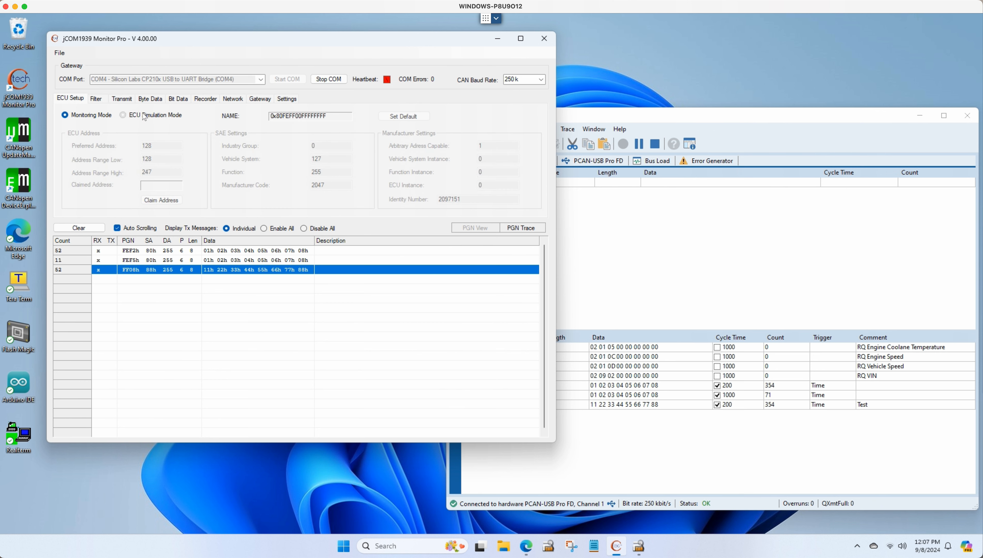
pyautogui.click(165, 145)
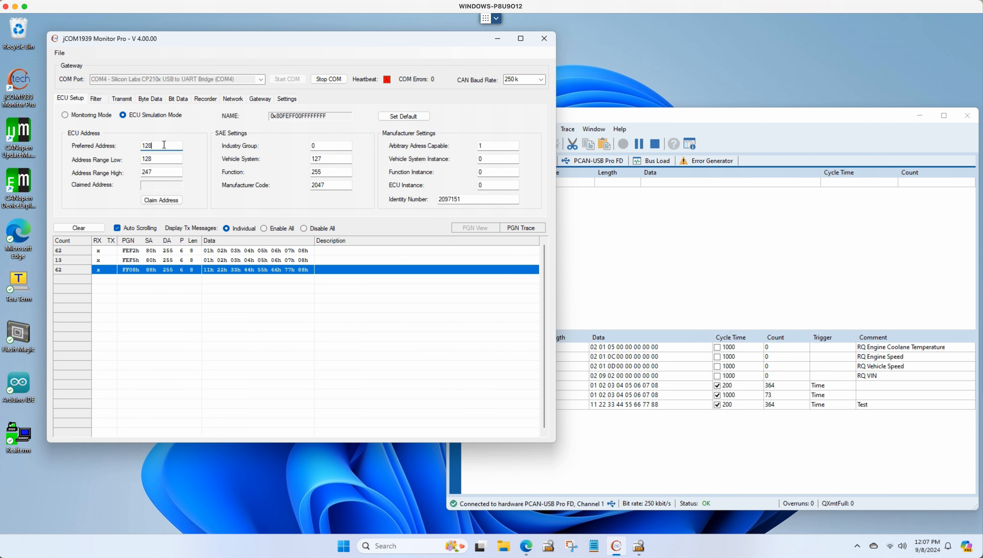
pyautogui.press('BackSpace')
pyautogui.write('9')
pyautogui.click(165, 201)
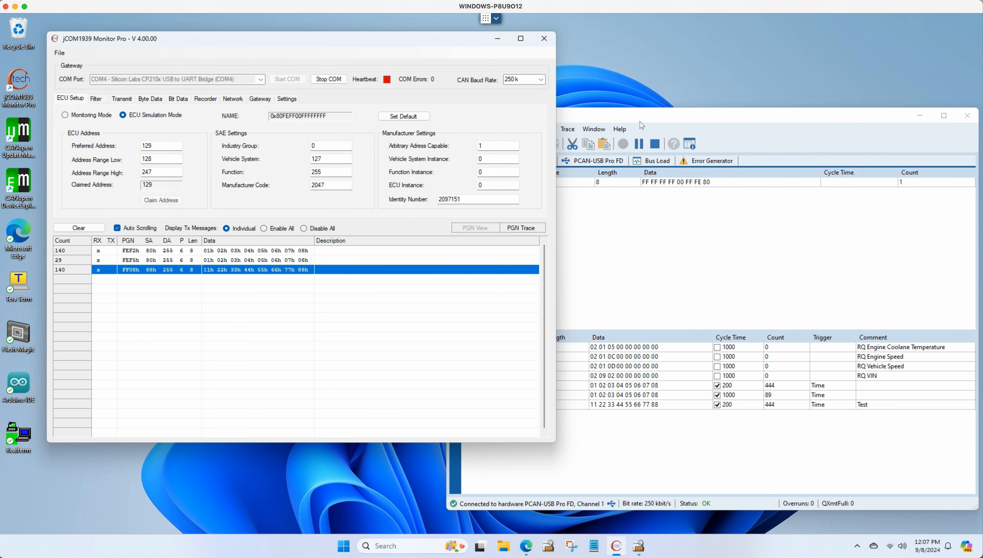
pyautogui.click(646, 117)
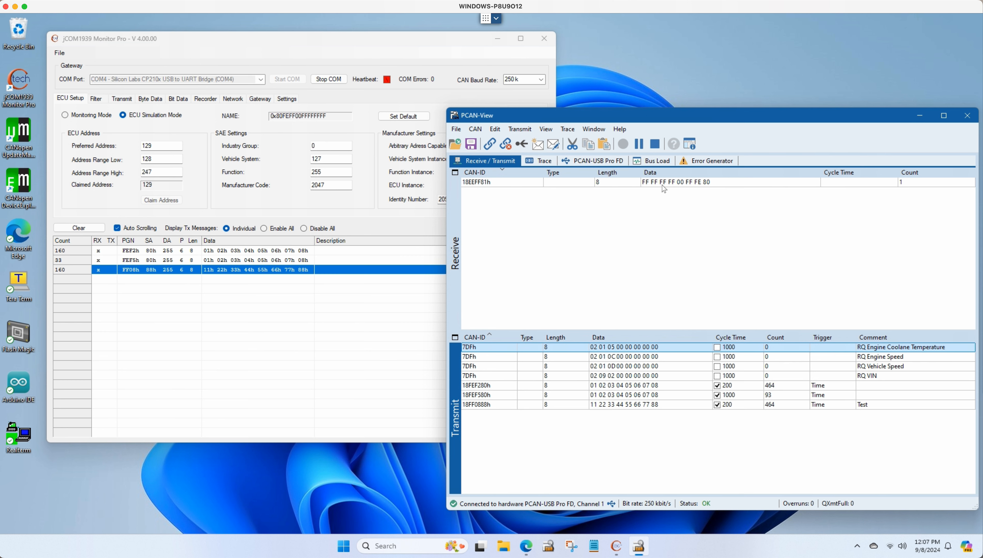
# In JCOM1939 Monitor Pro, set the transmission of PGN 65280 to Interval at 500 ms
pyautogui.click(224, 38)
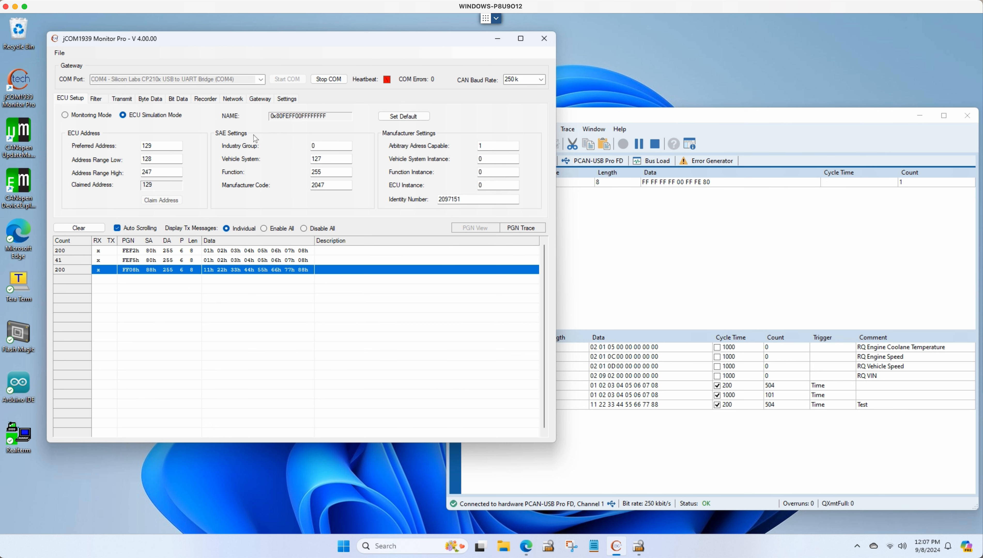
pyautogui.click(118, 100)
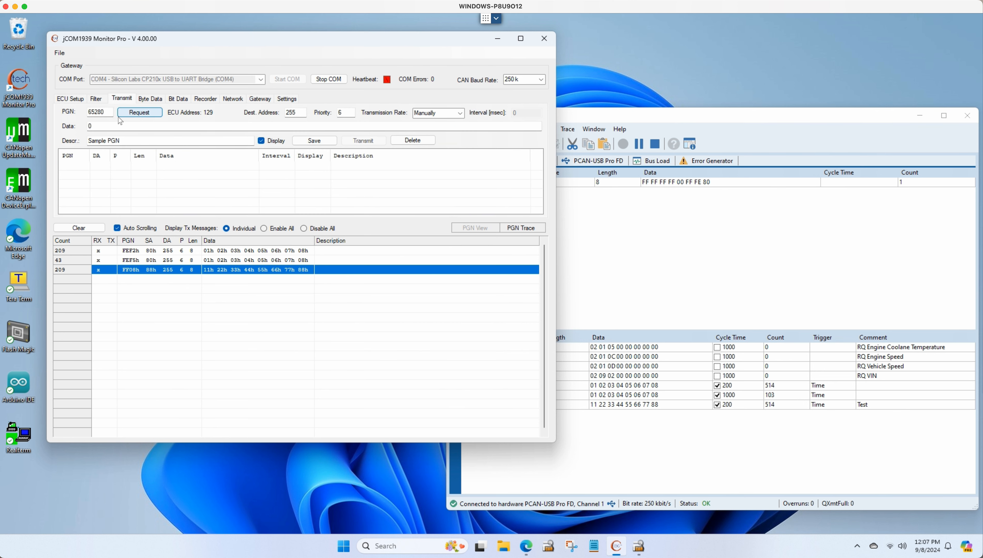
pyautogui.click(109, 112)
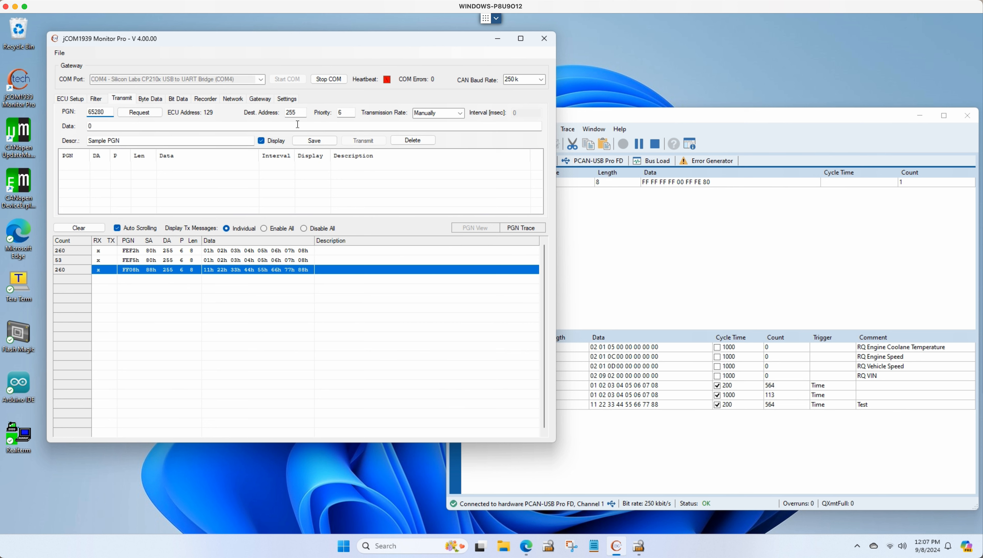
pyautogui.click(460, 114)
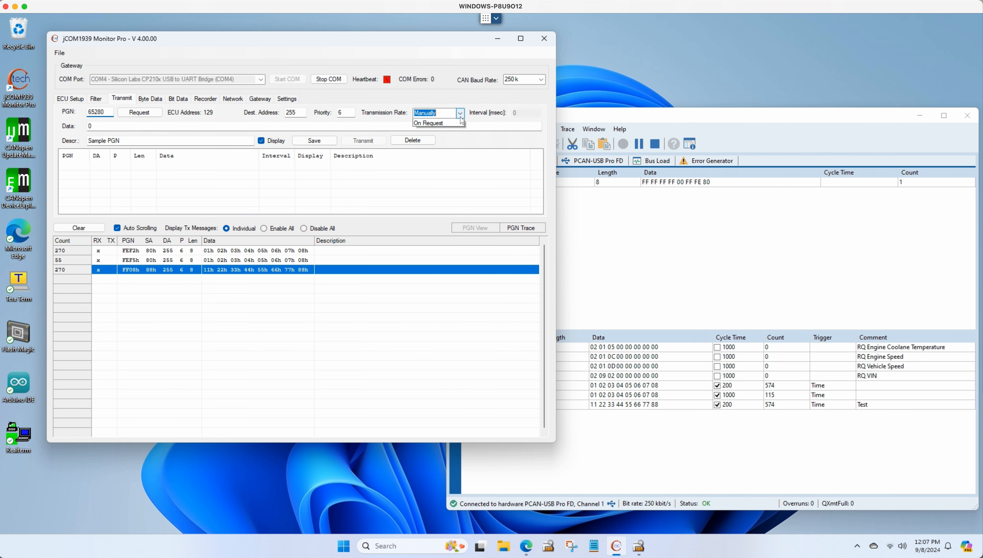
pyautogui.click(460, 129)
pyautogui.click(525, 114)
pyautogui.press('BackSpace')
pyautogui.write('500')
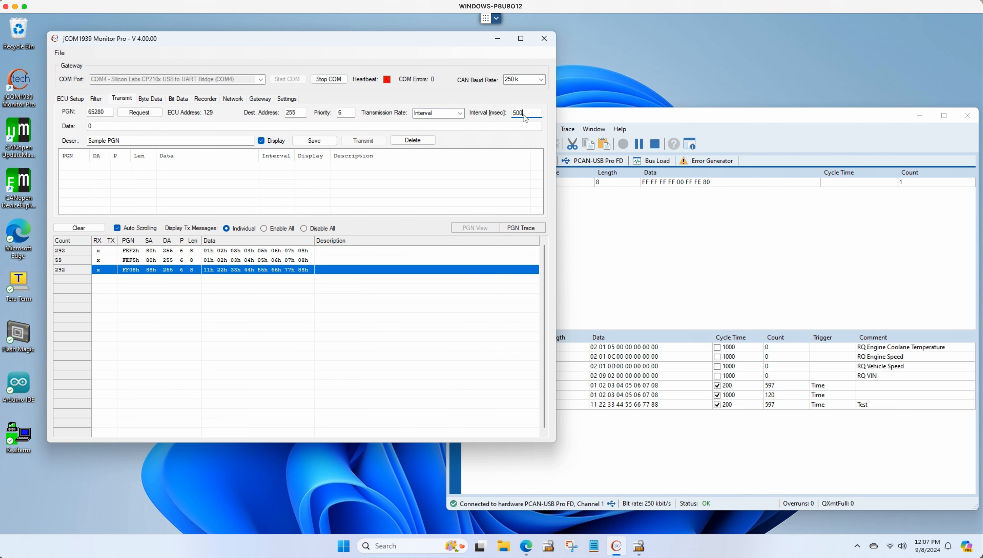
pyautogui.press('Tab')
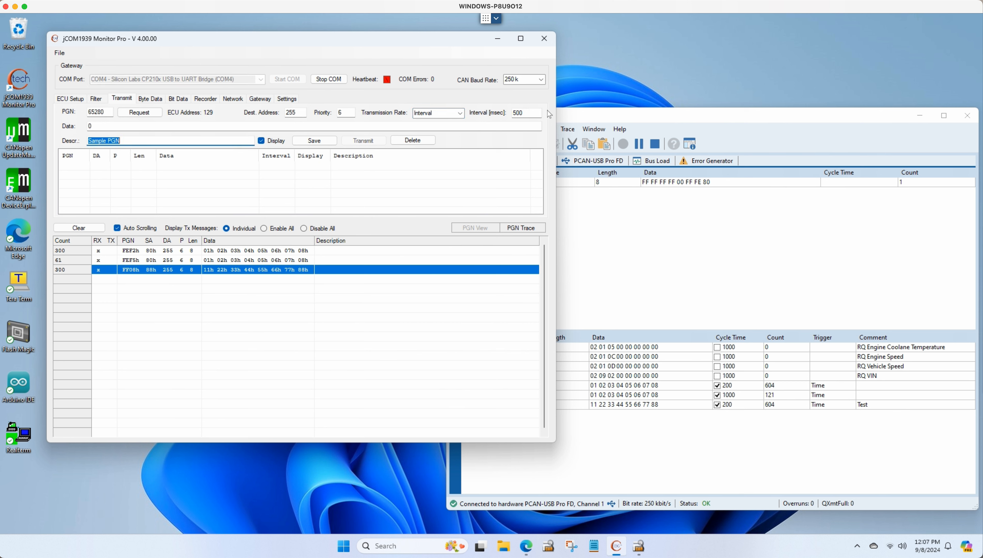
pyautogui.click(117, 126)
pyautogui.press('BackSpace')
pyautogui.write('11 22 33 44 55 66 77 88')
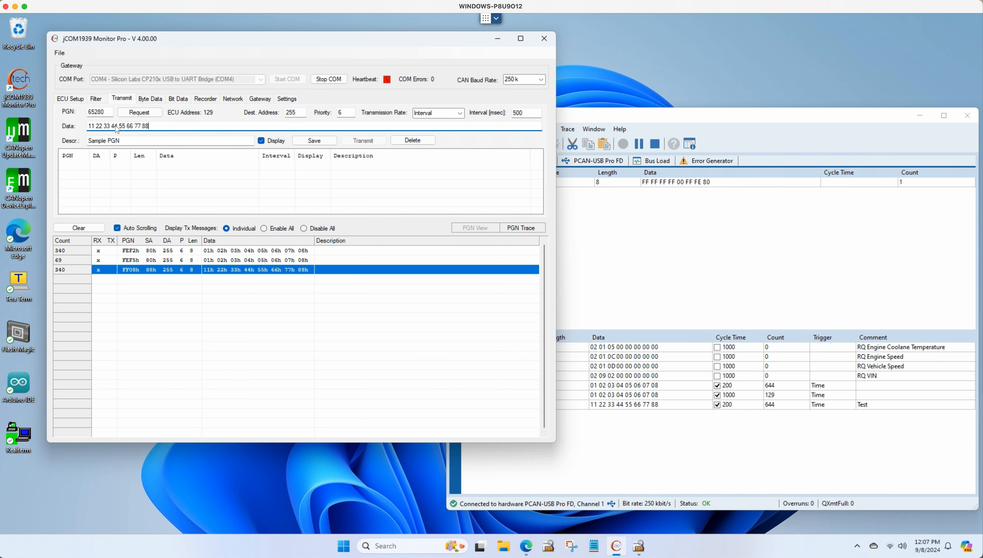
pyautogui.click(316, 140)
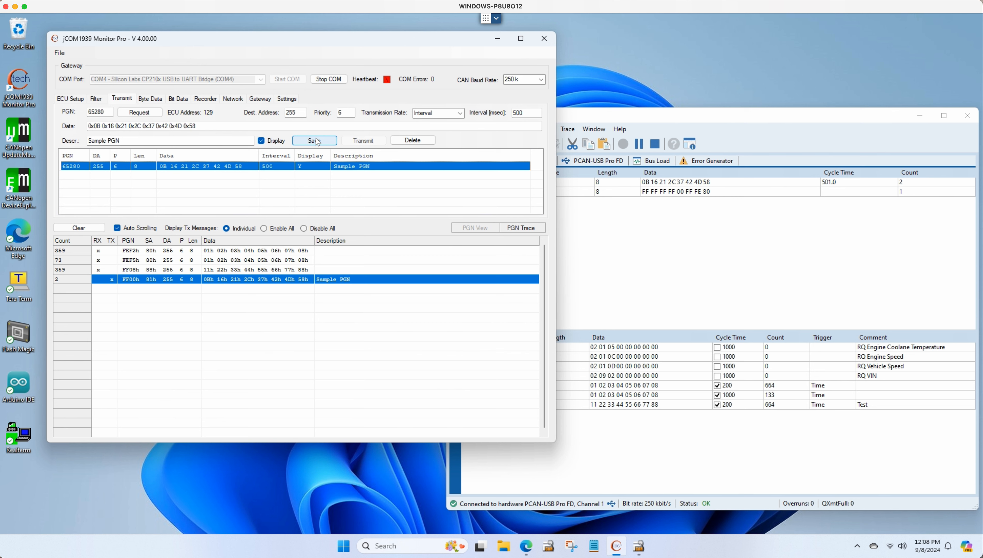
pyautogui.click(625, 240)
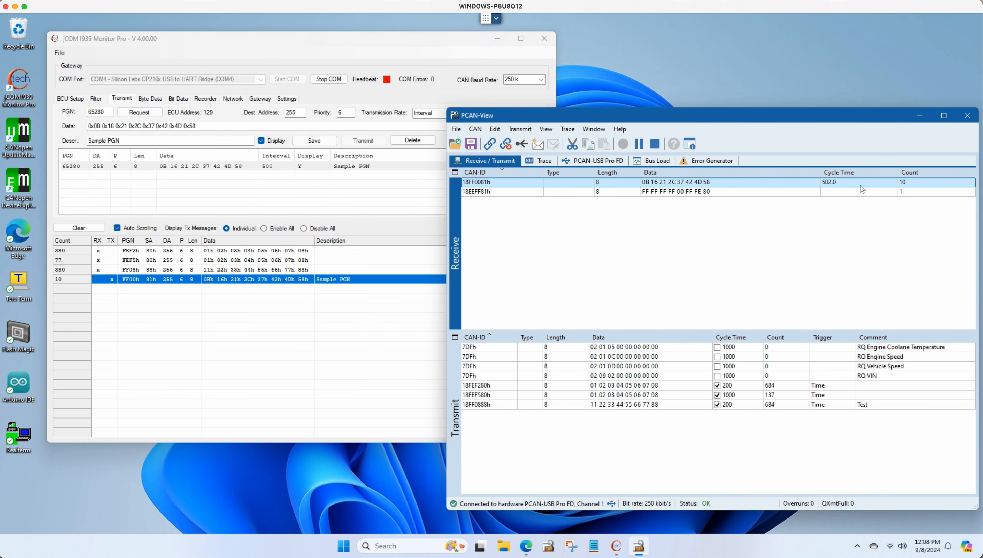
# Back in JCOM1939 Monitor Pro, save a second message with PGN 65281 and the transmission rate Manually
pyautogui.click(219, 37)
pyautogui.click(104, 113)
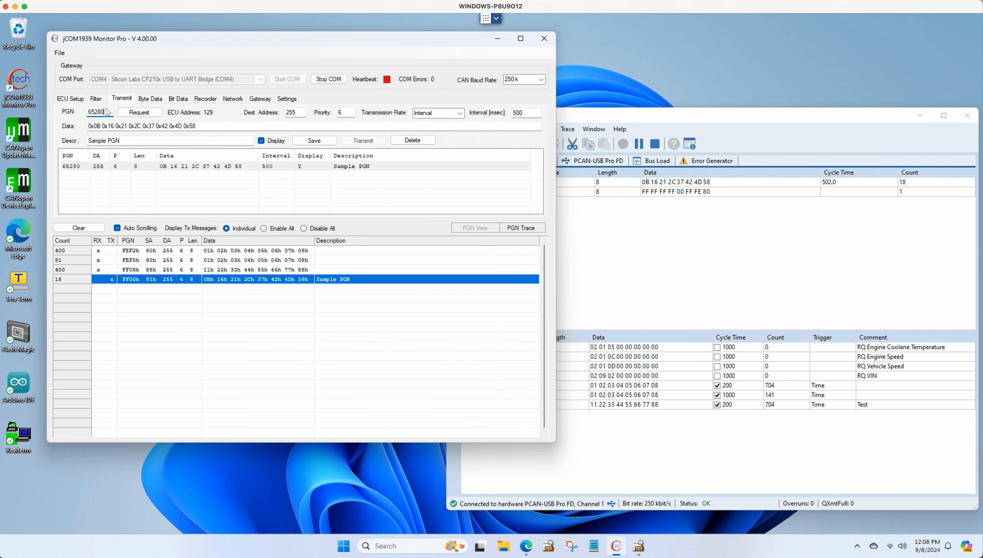
pyautogui.press('BackSpace')
pyautogui.click(460, 113)
pyautogui.click(450, 123)
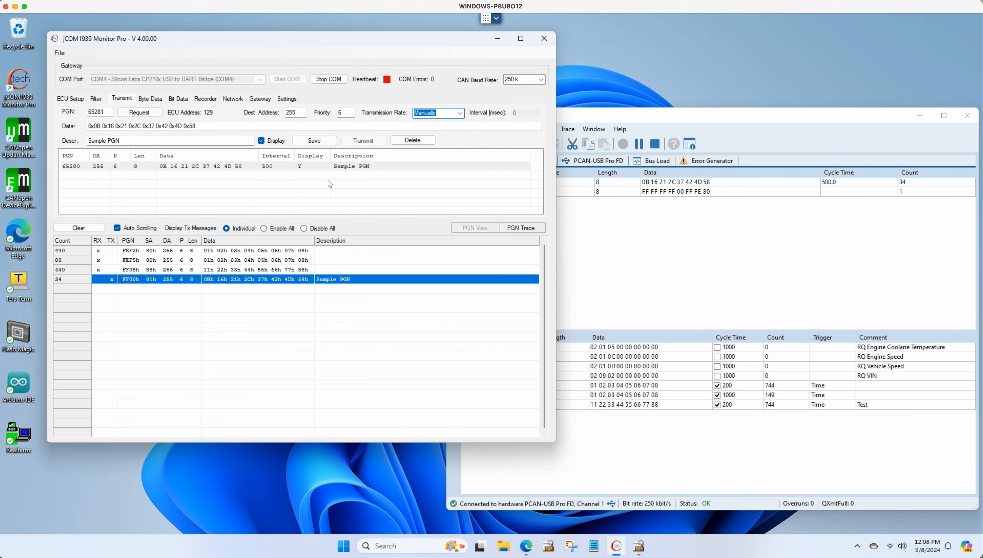
pyautogui.click(322, 143)
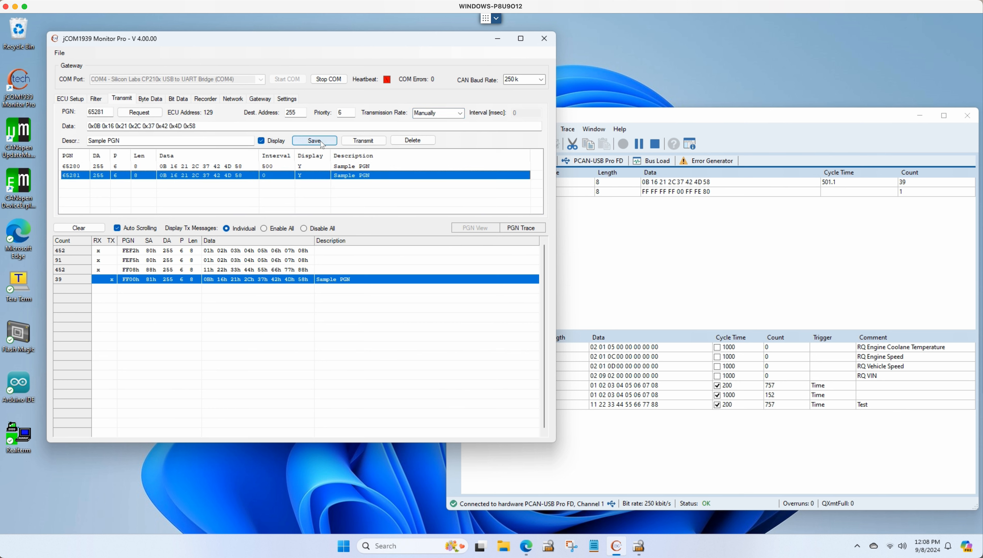
# Transmit the PGN 65281 message manually eight times
pyautogui.click(369, 142)
pyautogui.click(369, 143)
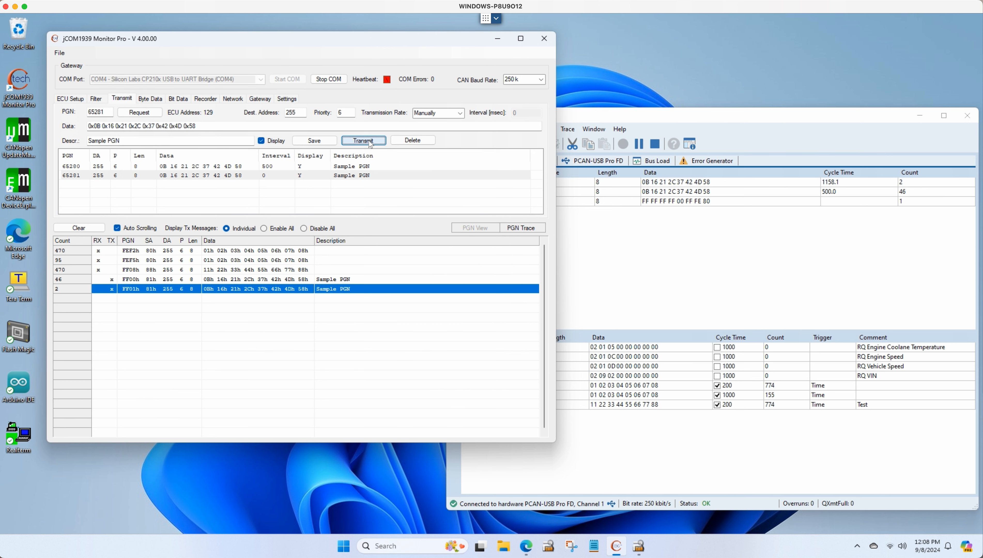
pyautogui.click(370, 143)
pyautogui.click(370, 143)
pyautogui.click(369, 143)
pyautogui.click(369, 143)
pyautogui.click(370, 143)
pyautogui.click(370, 143)
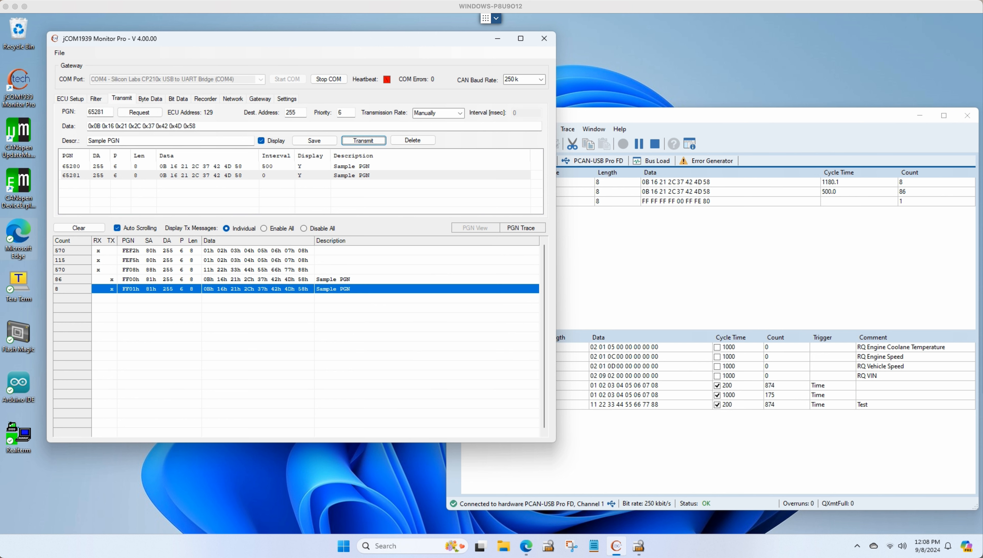
# Switch back to the Edge browser window with the jcom1939.com home page
pyautogui.click(530, 551)
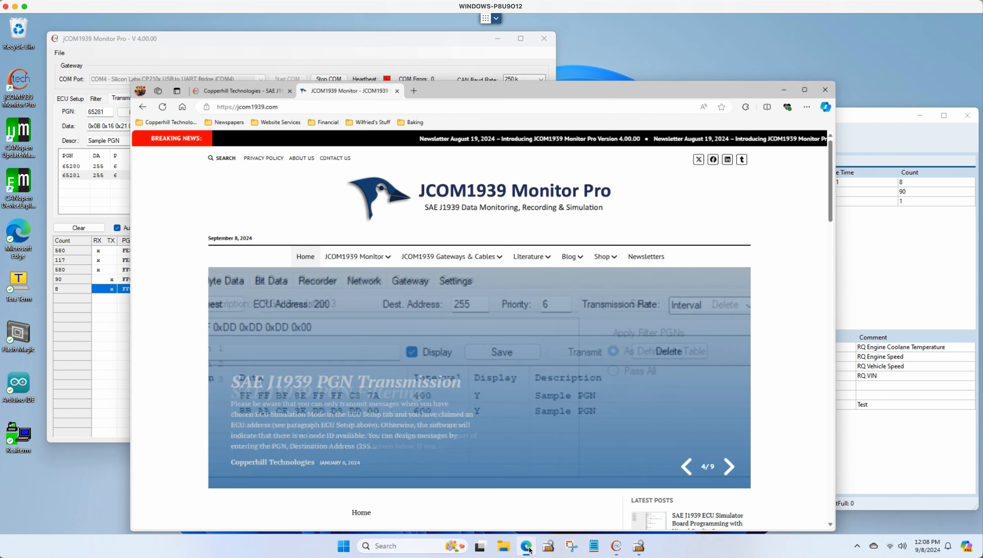
pyautogui.press('super+shift+5')
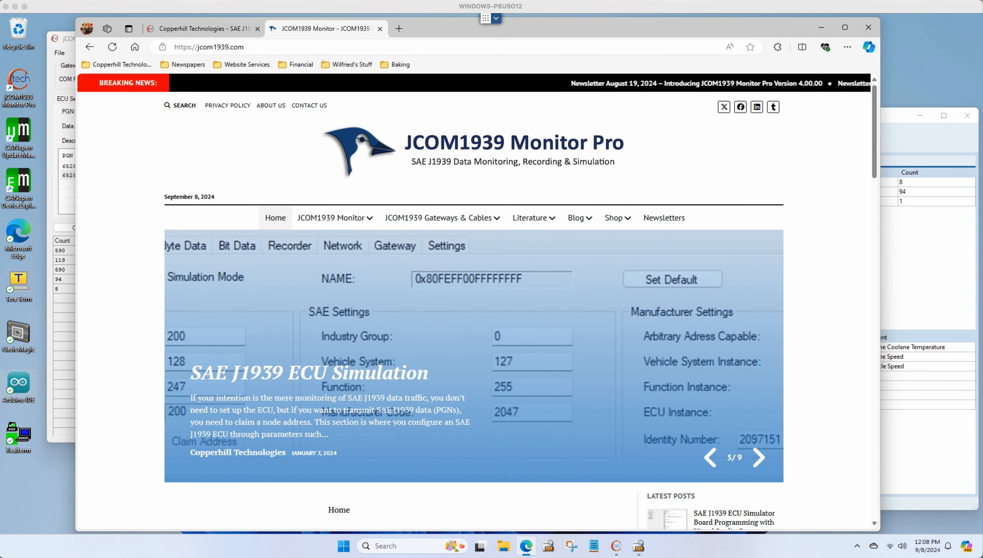